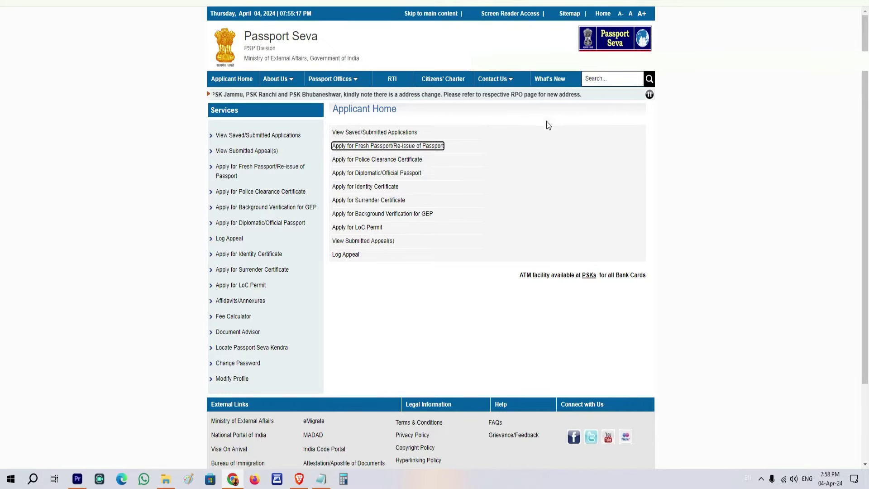
- Open the saved/submitted applications list and select the first application, whose payment is Pending
click(359, 133)
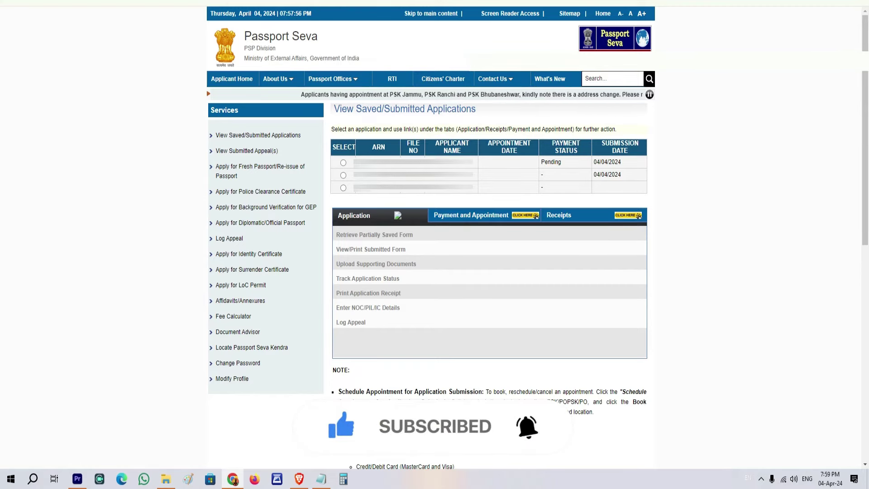
click(343, 162)
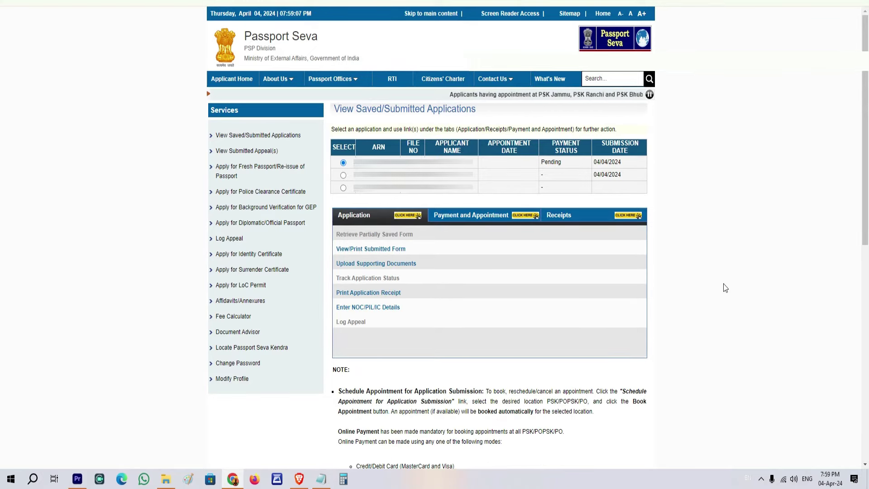
- Track the payment status and re-verify the Rs. 1500.00 fee until it reads Success
click(461, 222)
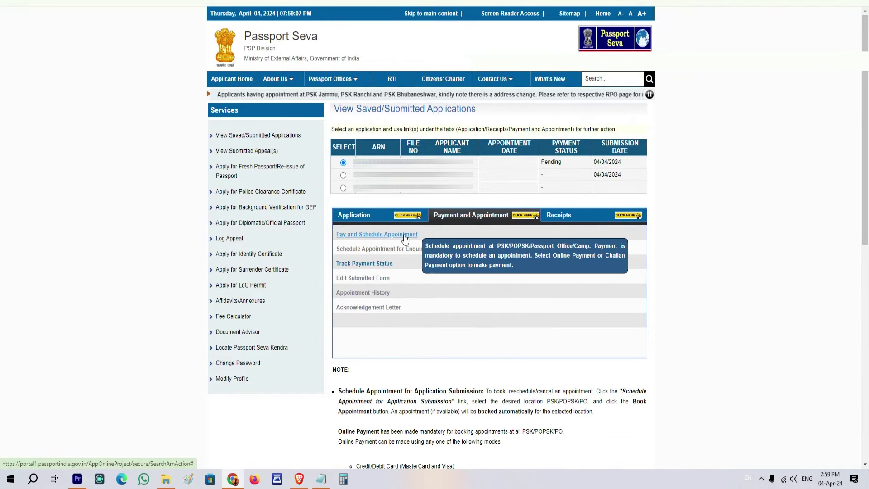
click(357, 264)
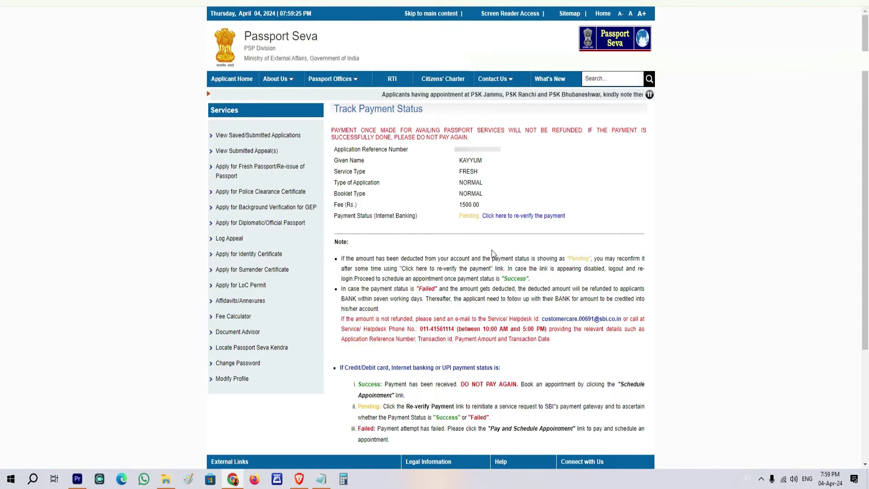
click(500, 217)
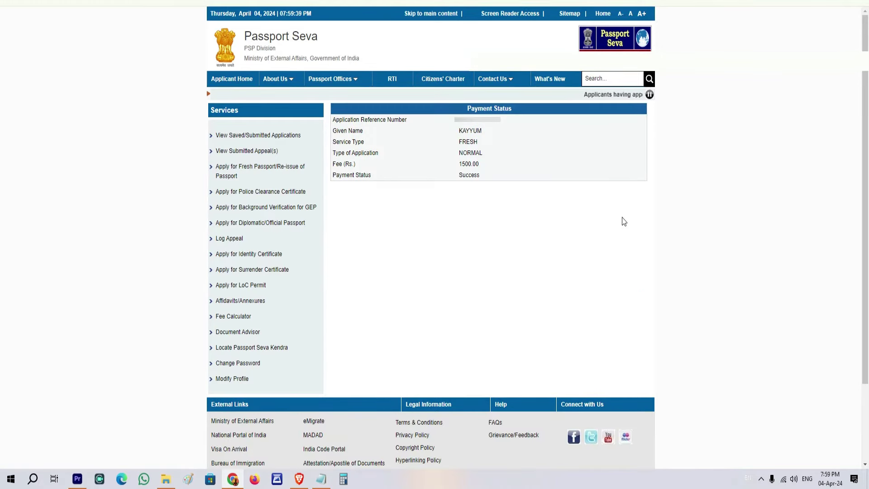
drag(460, 176, 479, 177)
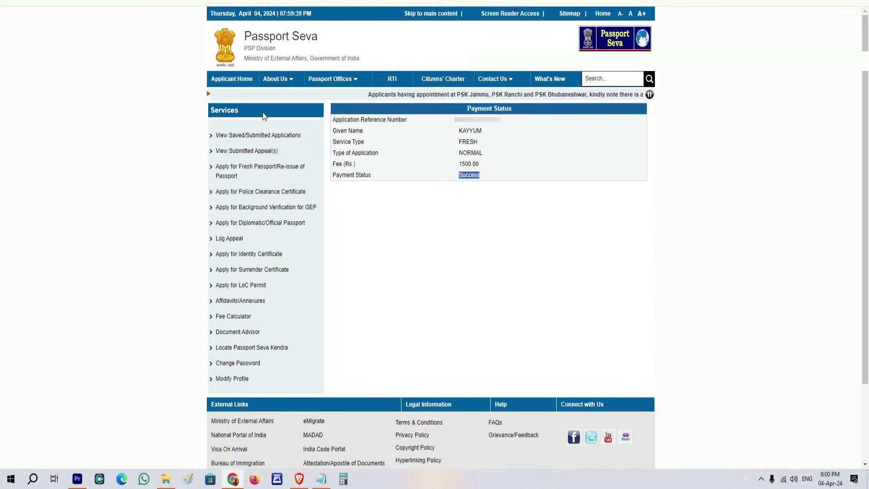
- Return to the applications list and start Pay and Schedule Appointment for the paid application
click(251, 81)
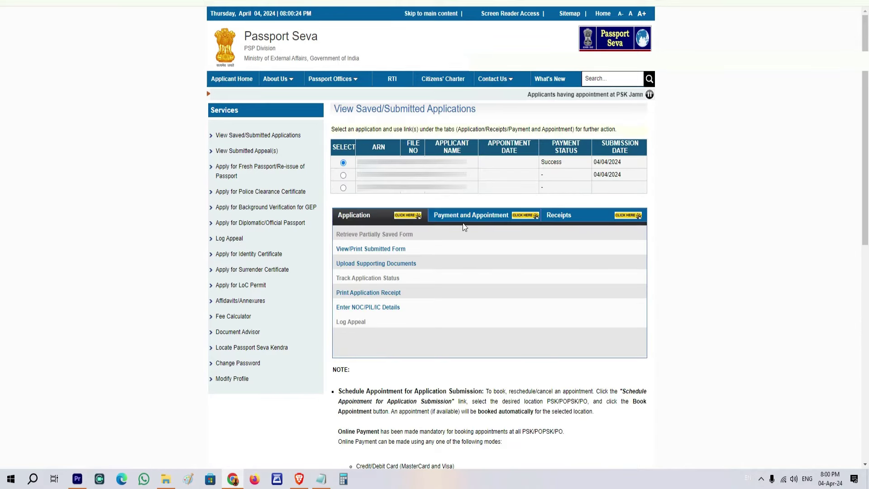
click(467, 221)
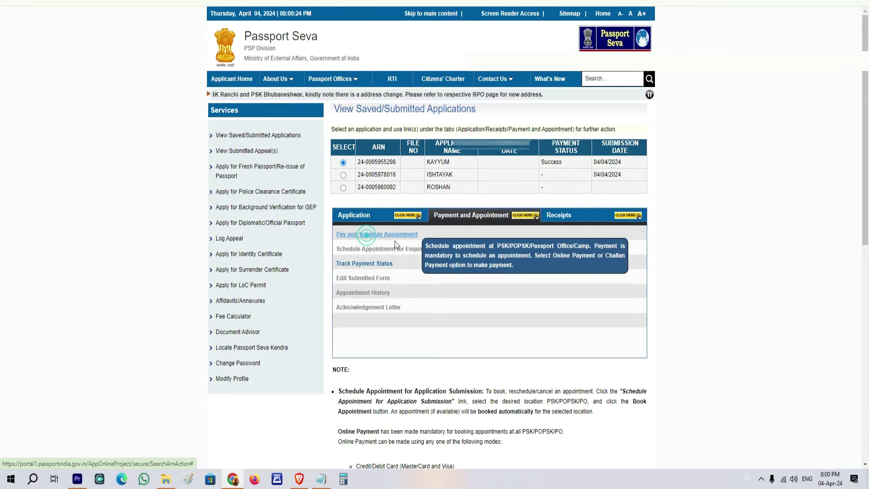
click(368, 234)
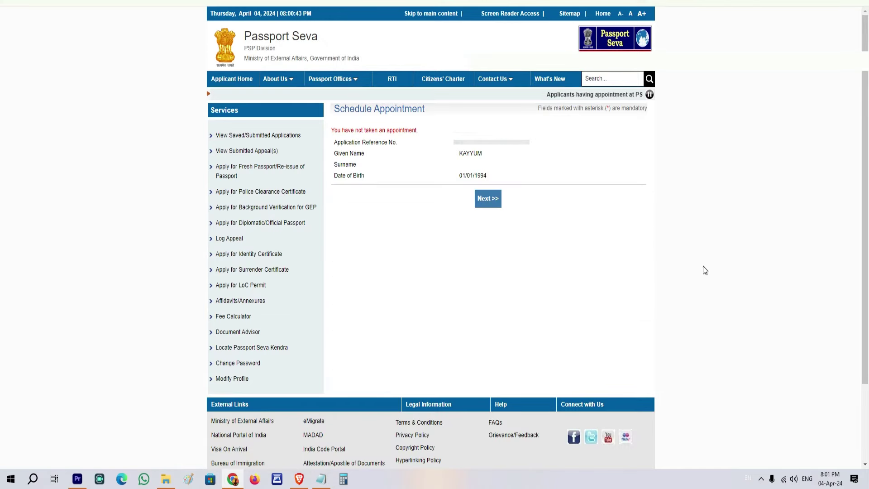
drag(360, 134, 417, 132)
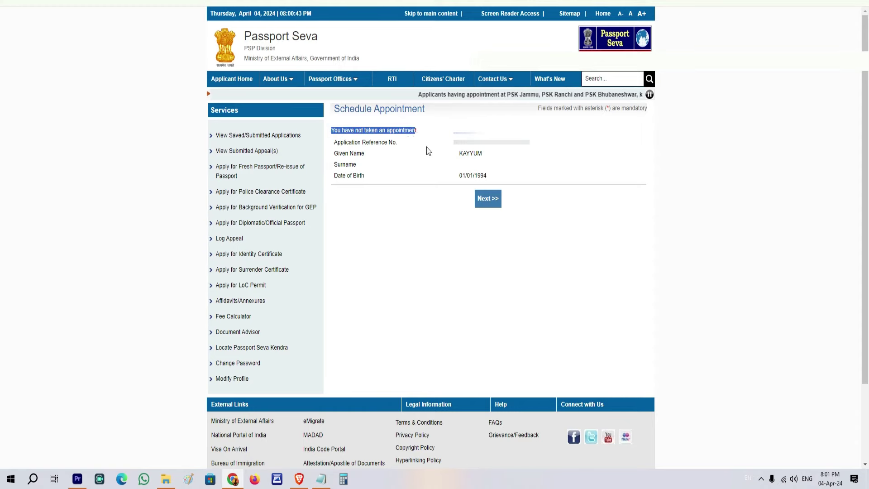
click(420, 133)
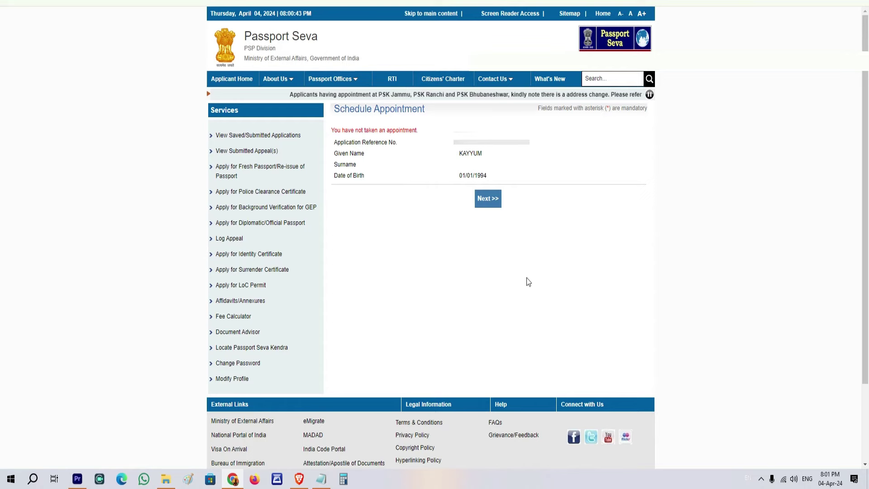
- Choose PSK Bareilly as the appointment location, enter the captcha, and continue to booking
click(488, 199)
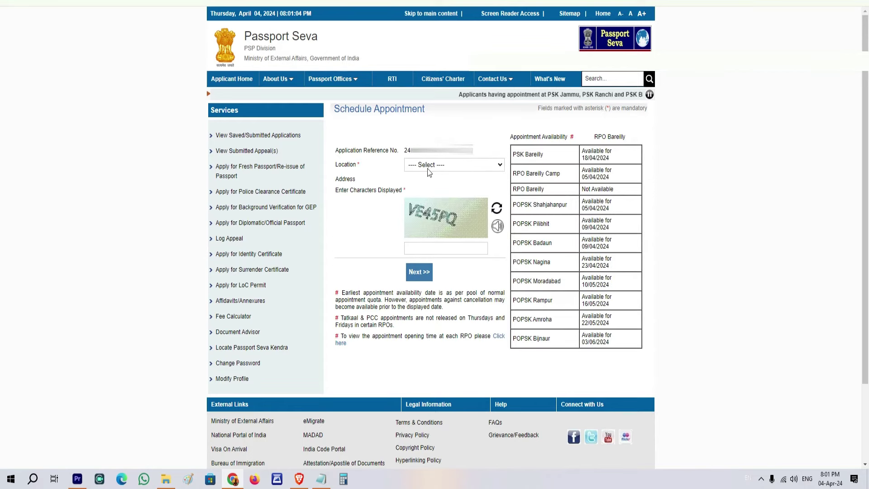
click(446, 167)
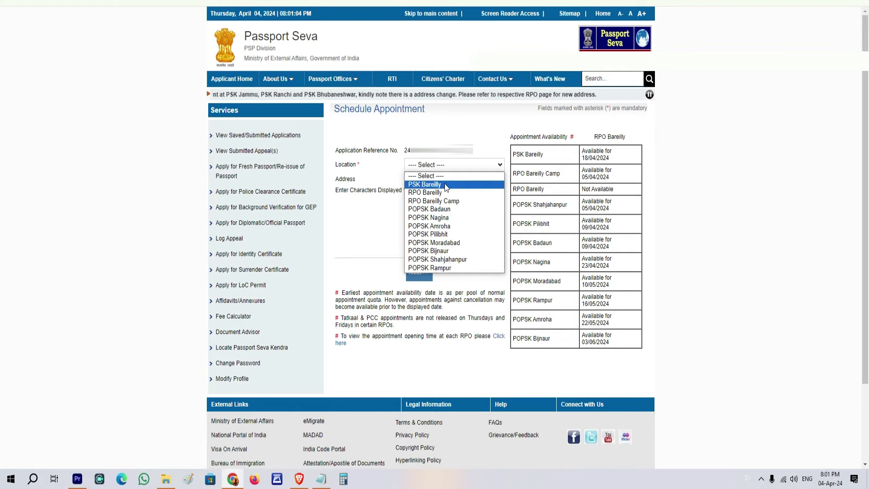
click(445, 185)
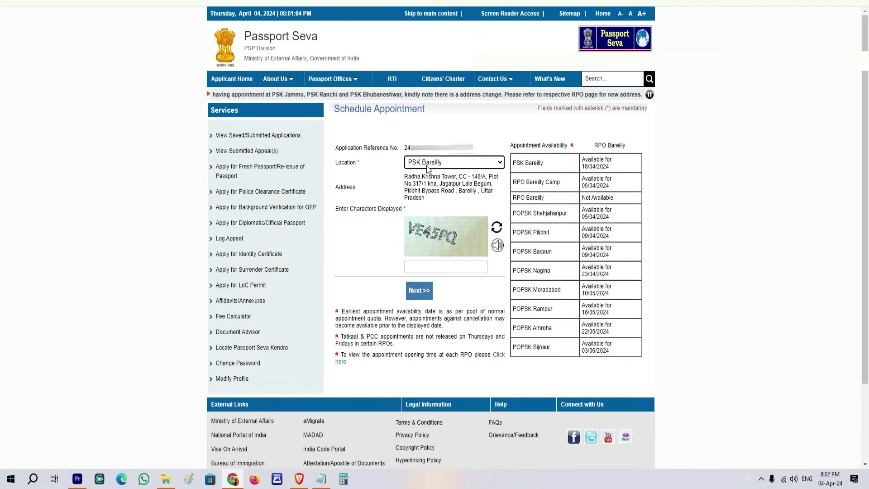
click(425, 268)
text(VE45PQ)
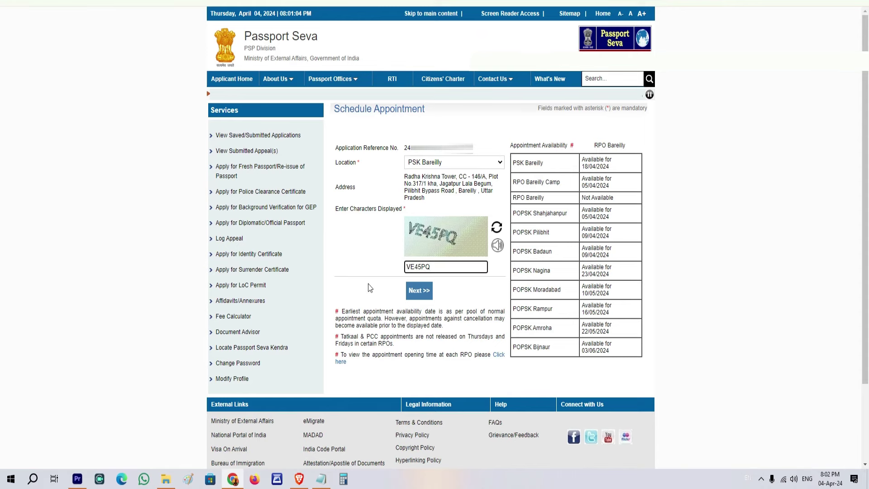
click(419, 291)
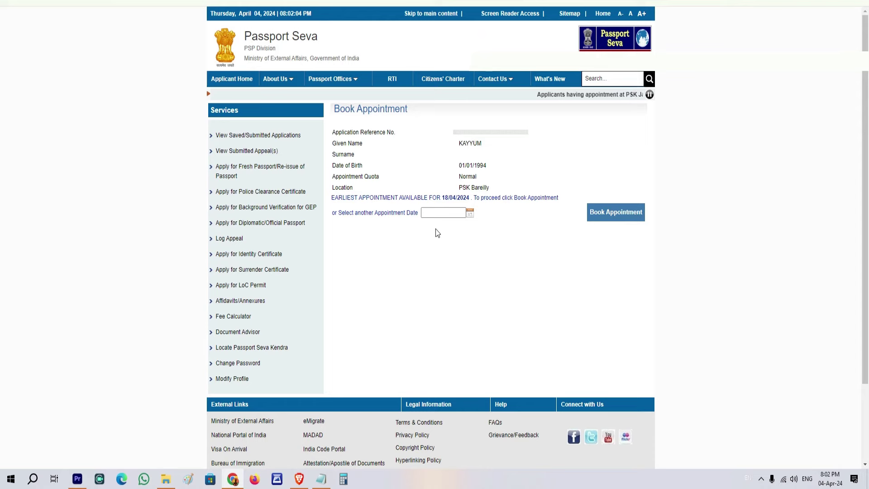
- Book the appointment for 18 April 2024, confirming the 14:45 - 15:00 slot
click(471, 213)
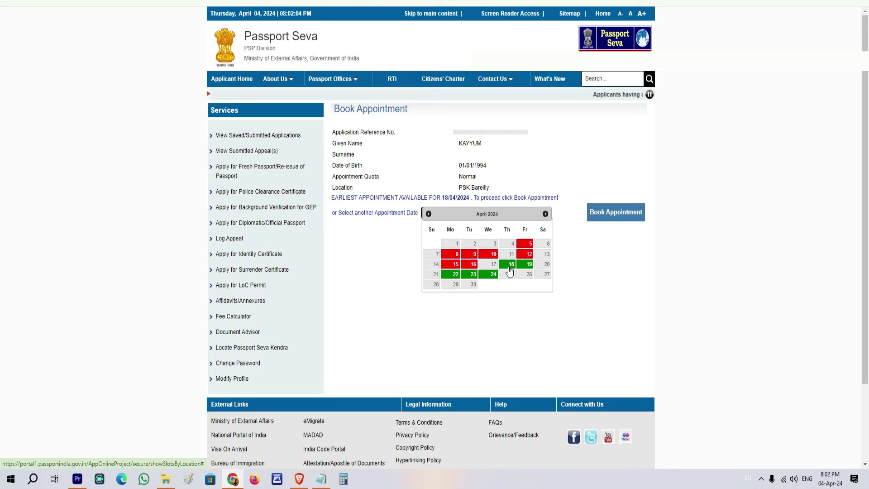
click(510, 267)
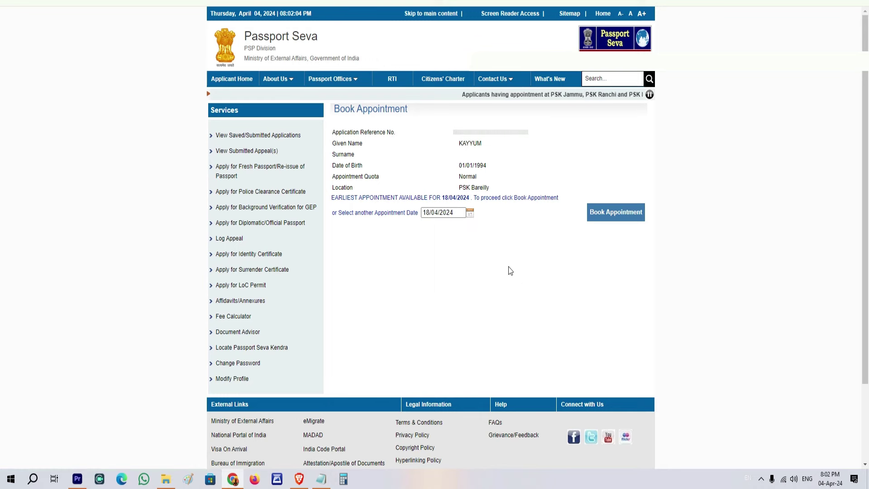
click(634, 214)
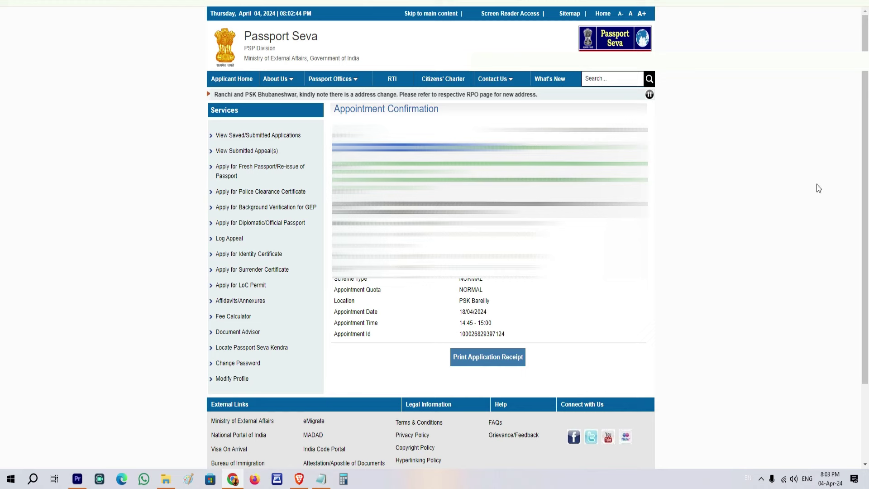
- Open the Online Appointment Receipt for the 18/04/2024 PSK Bareilly appointment
click(495, 357)
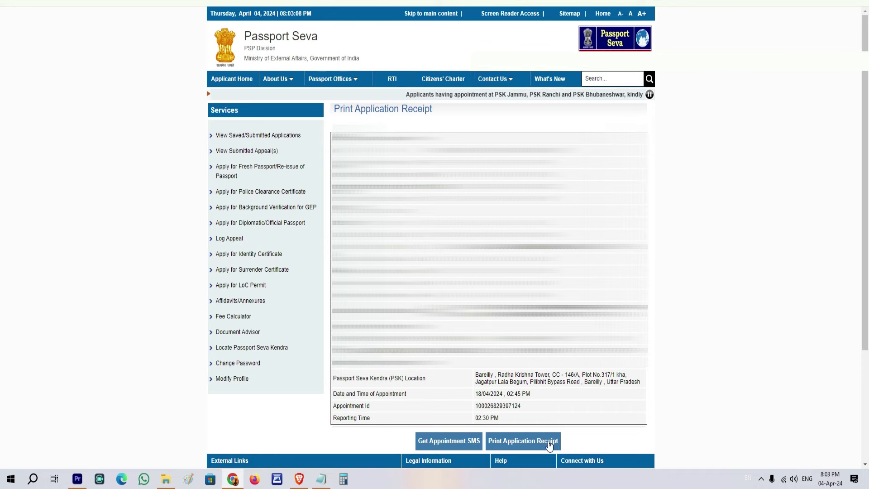
click(550, 445)
click(473, 81)
scroll(481, 247, down, 15)
- Print the receipt with Pages set to Custom and dismiss the completion alert
click(240, 461)
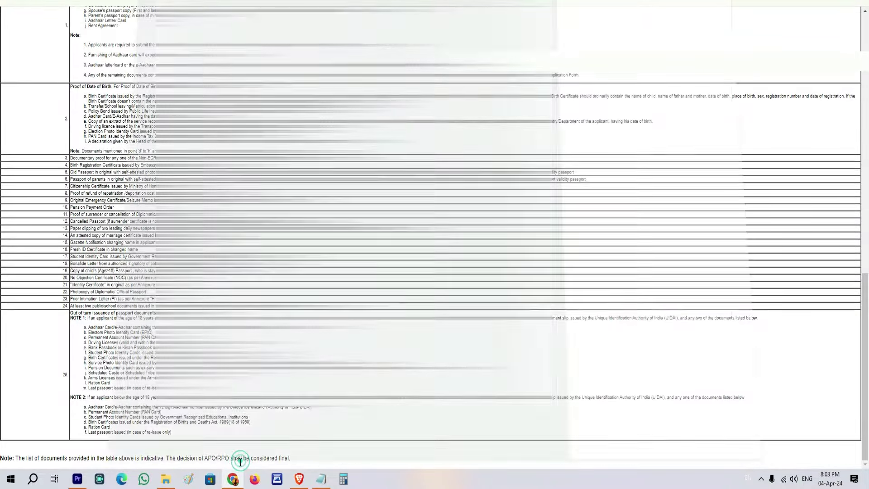
click(657, 63)
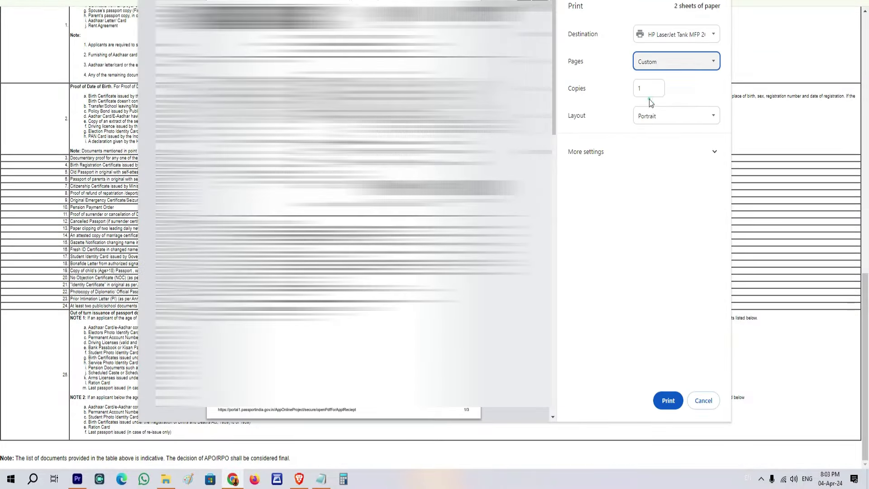
click(650, 100)
key(Escape)
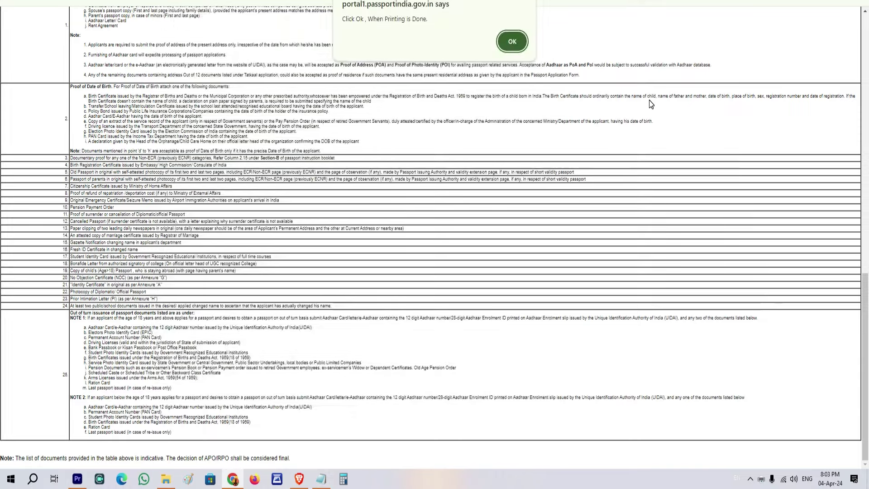
key(Return)
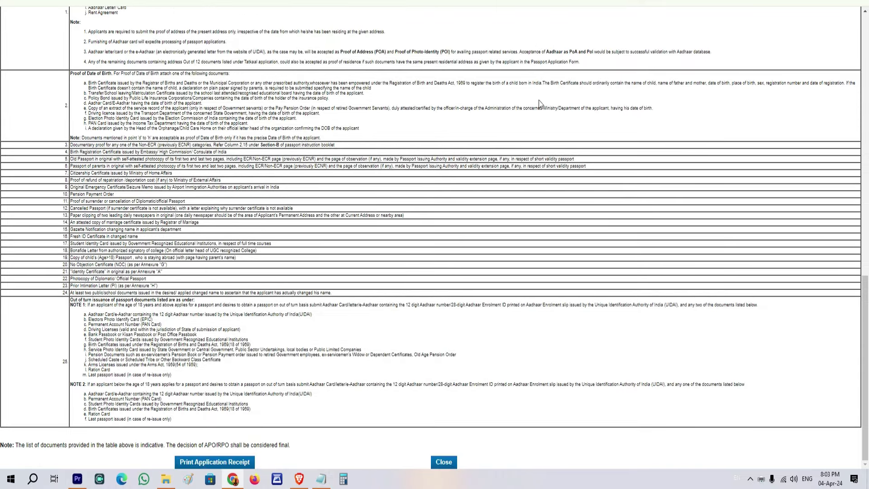
scroll(445, 223, up, 15)
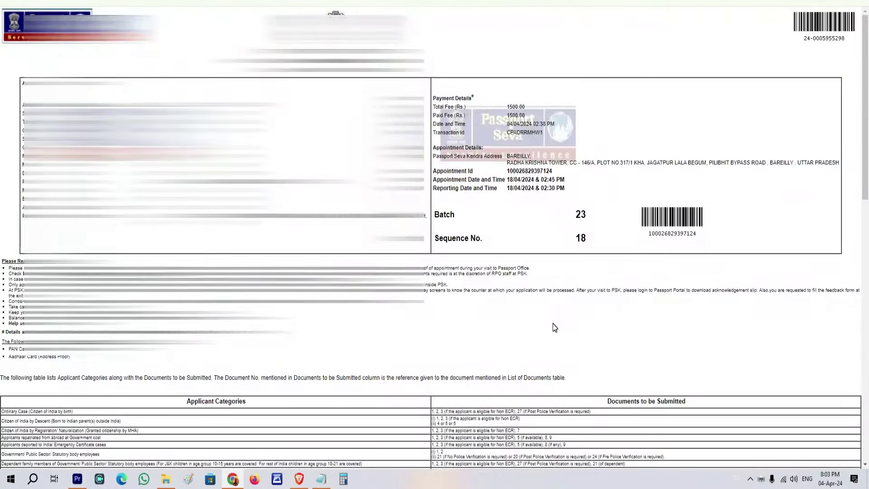